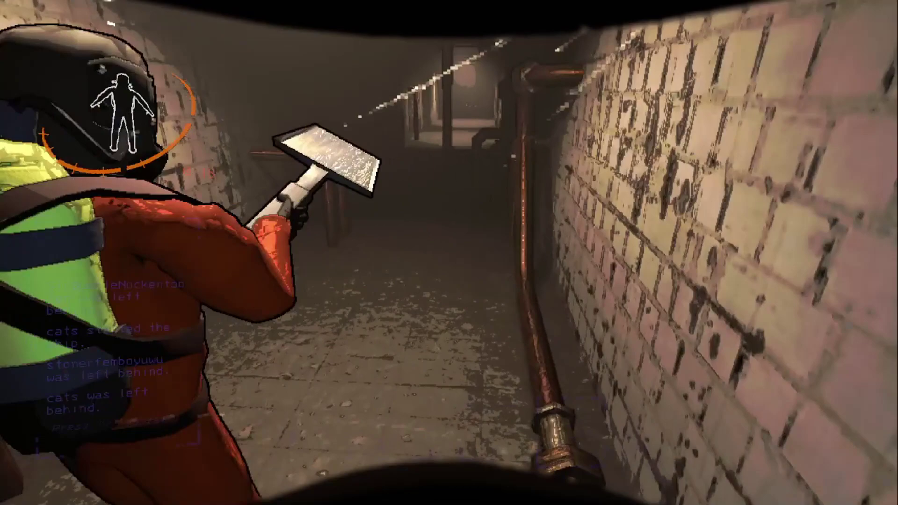
key("e")
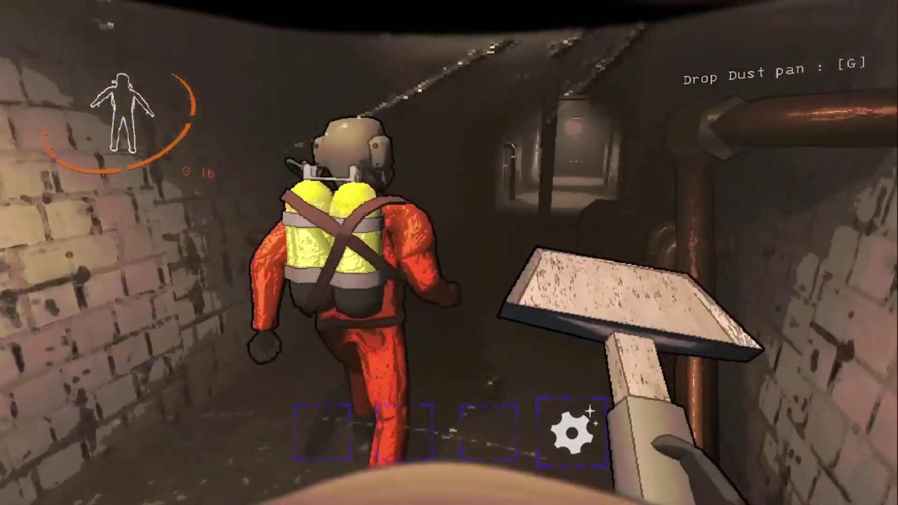
key("g")
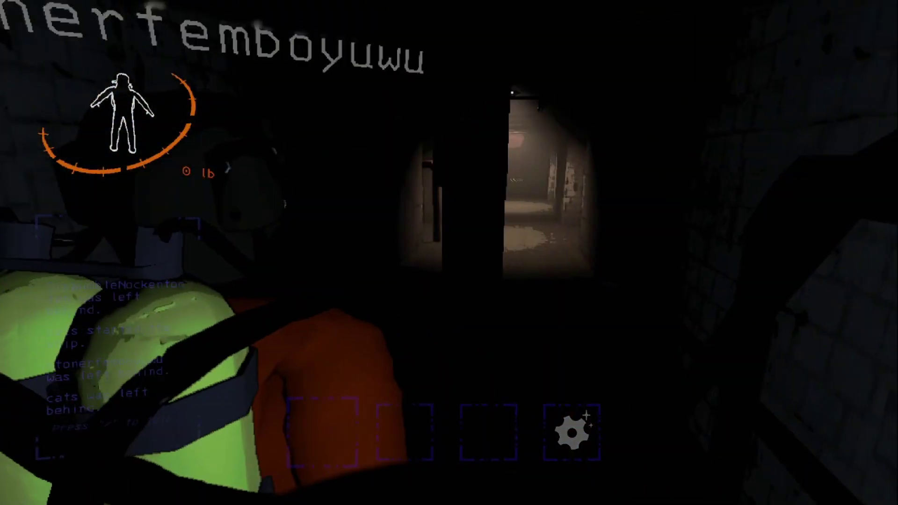